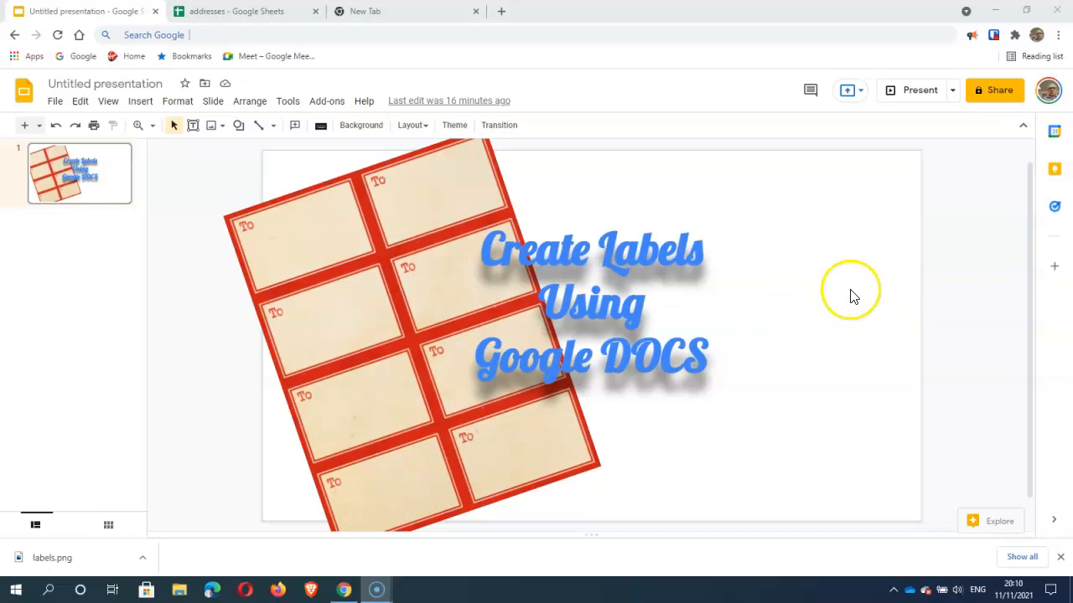
Step: Review the column headings and address rows in the addresses spreadsheet in Google Sheets
left_click(262, 10)
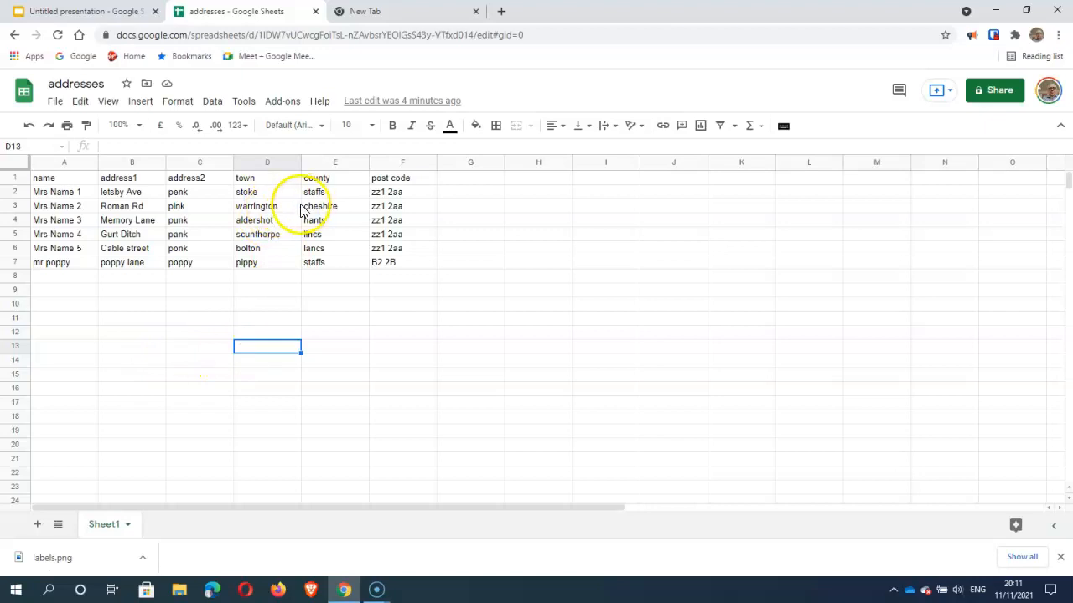
left_click(383, 12)
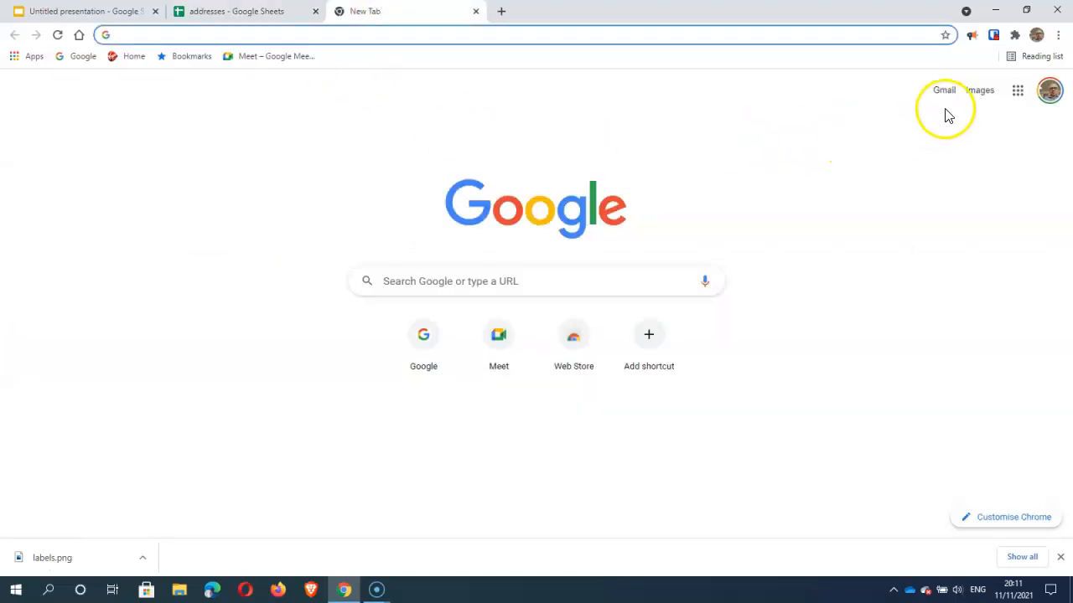
left_click(236, 11)
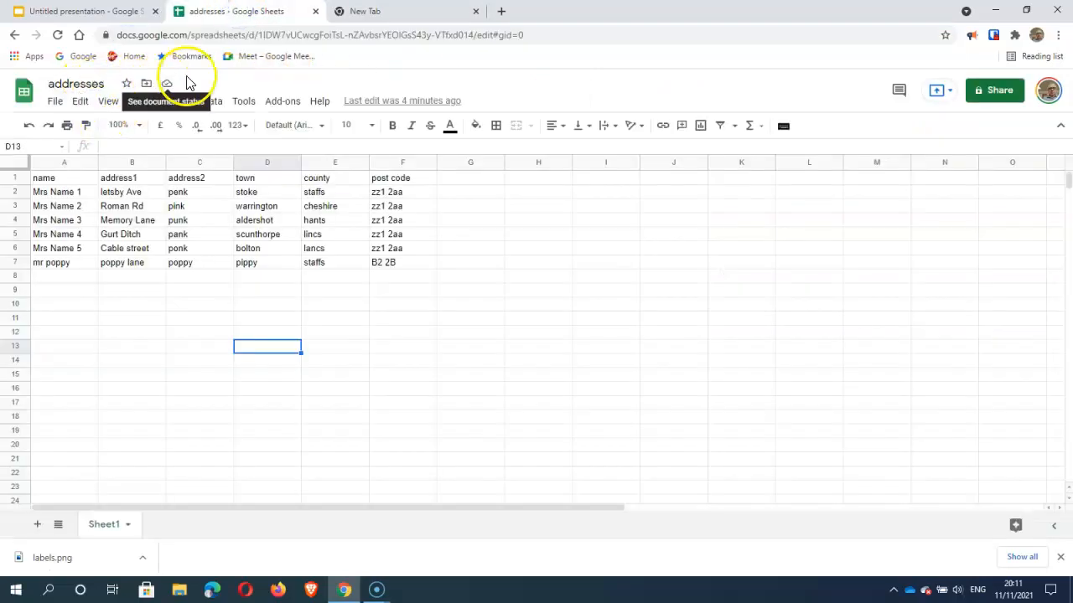
Step: Open Google Docs in the empty browser tab and create a blank document
left_click(396, 16)
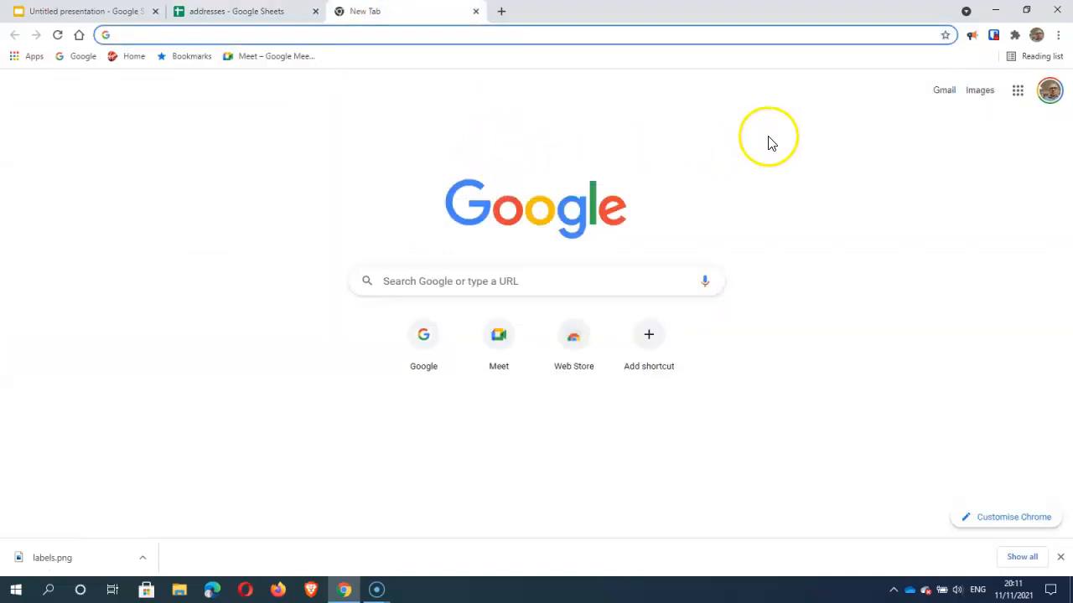
left_click(1017, 91)
left_click(907, 211)
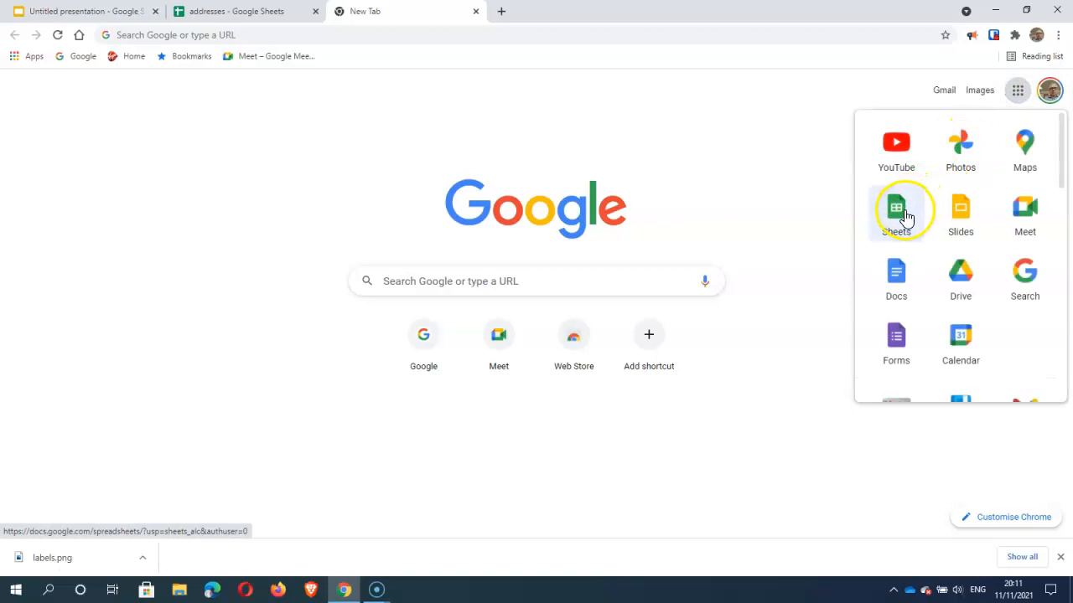
left_click(895, 269)
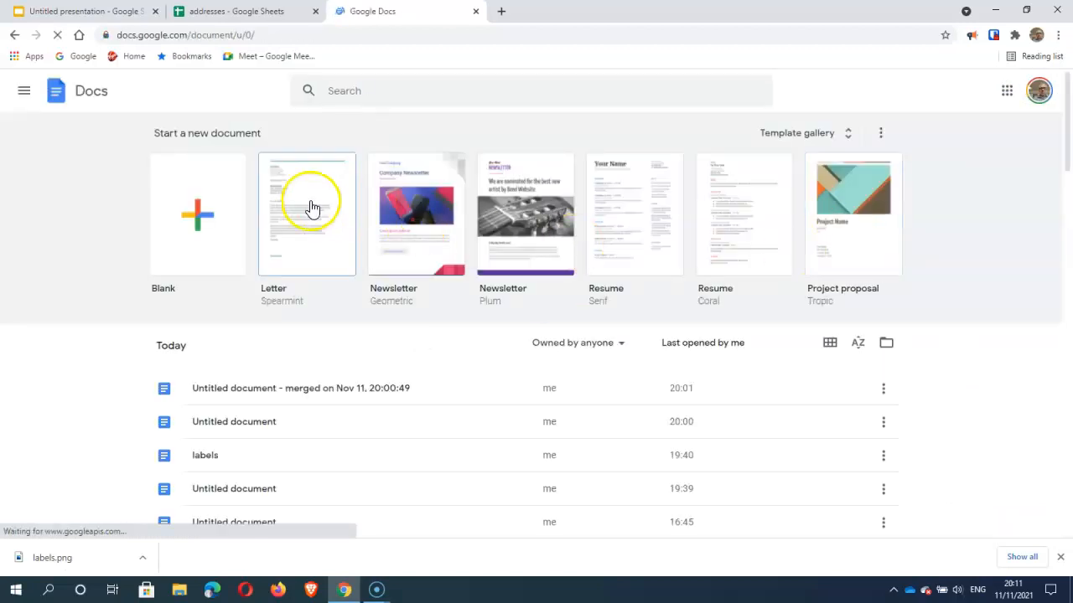
left_click(196, 219)
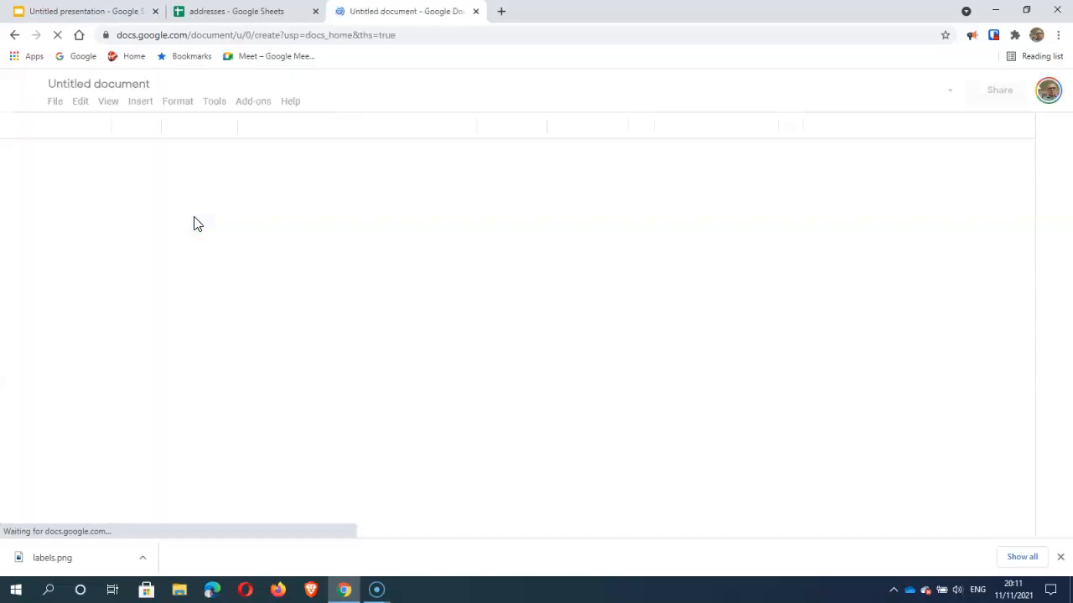
left_click(355, 222)
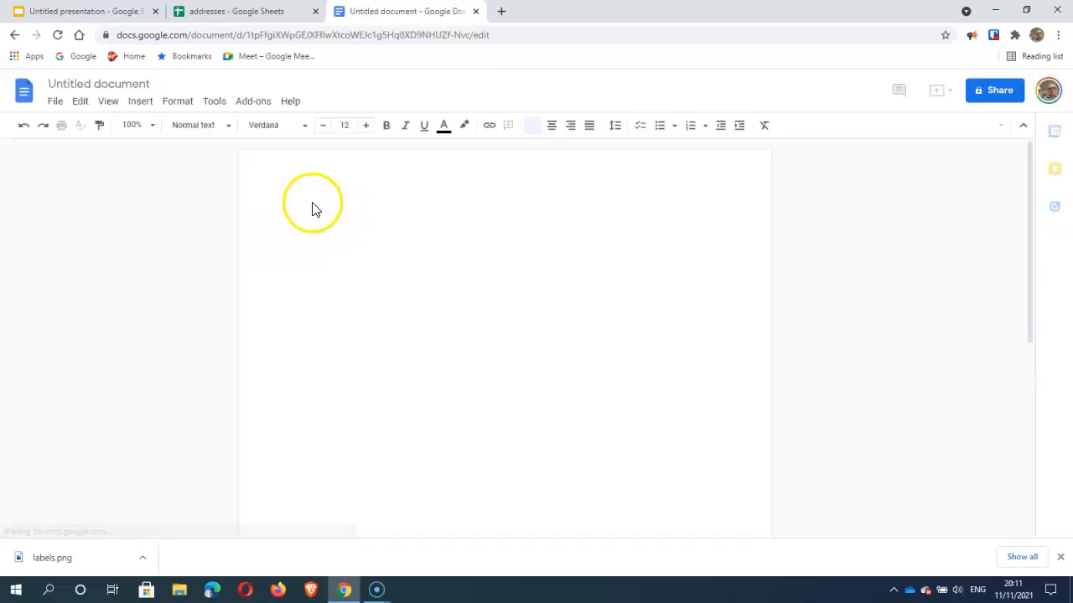
Step: Search the Google Workspace Marketplace for the Avery Label Merge add-on and close the marketplace
left_click(260, 102)
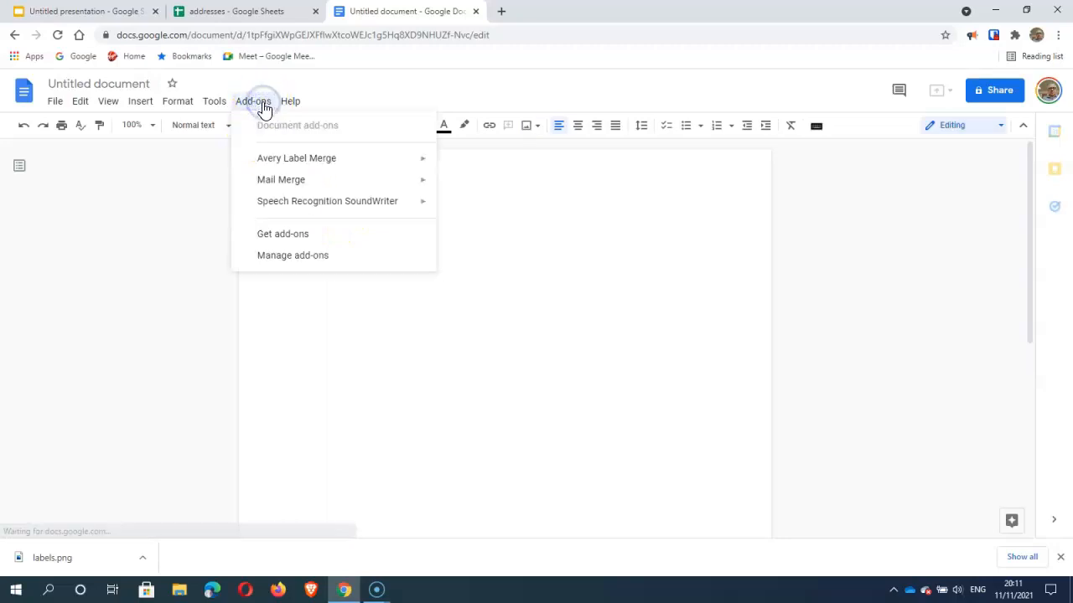
left_click(292, 236)
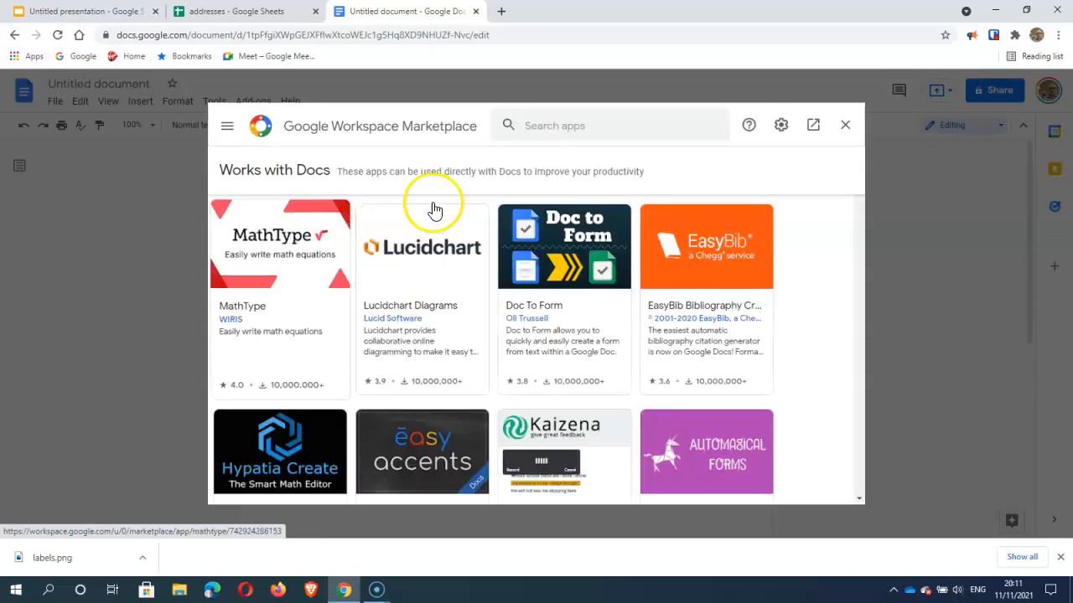
left_click(567, 123)
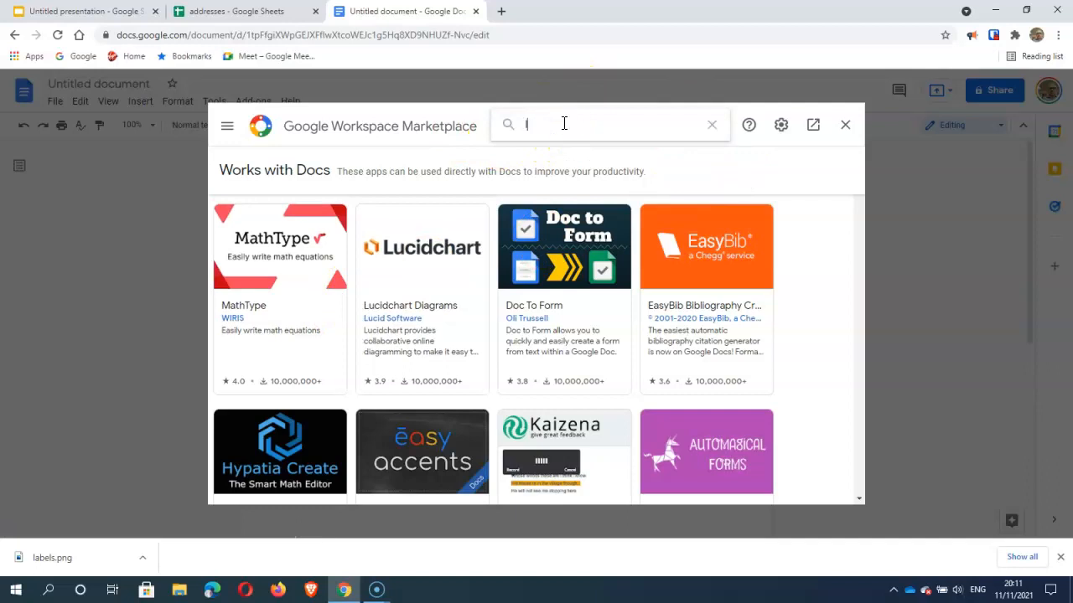
type("lab")
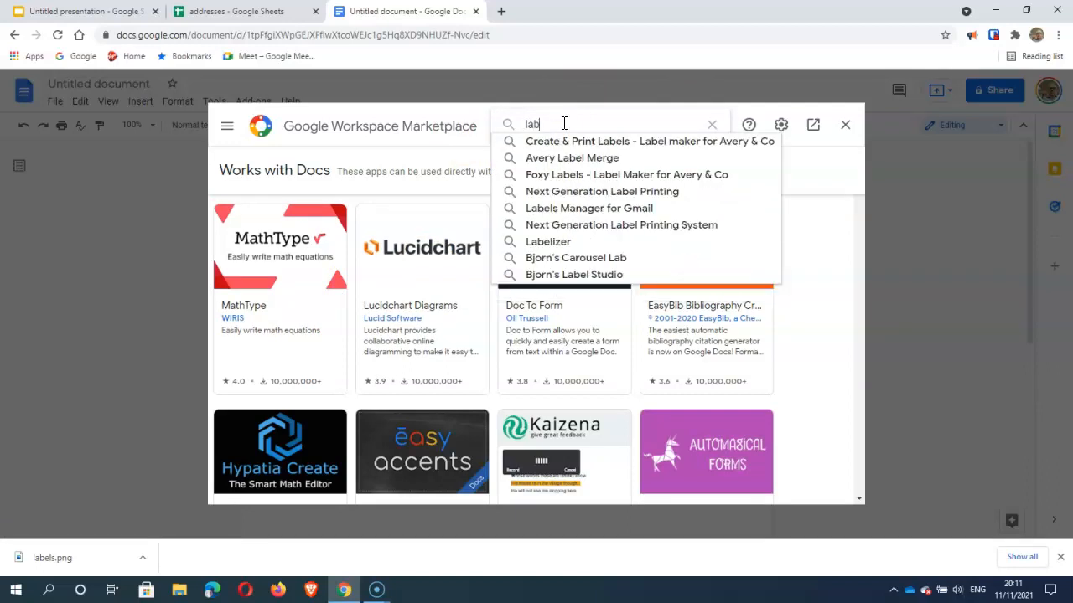
left_click(598, 159)
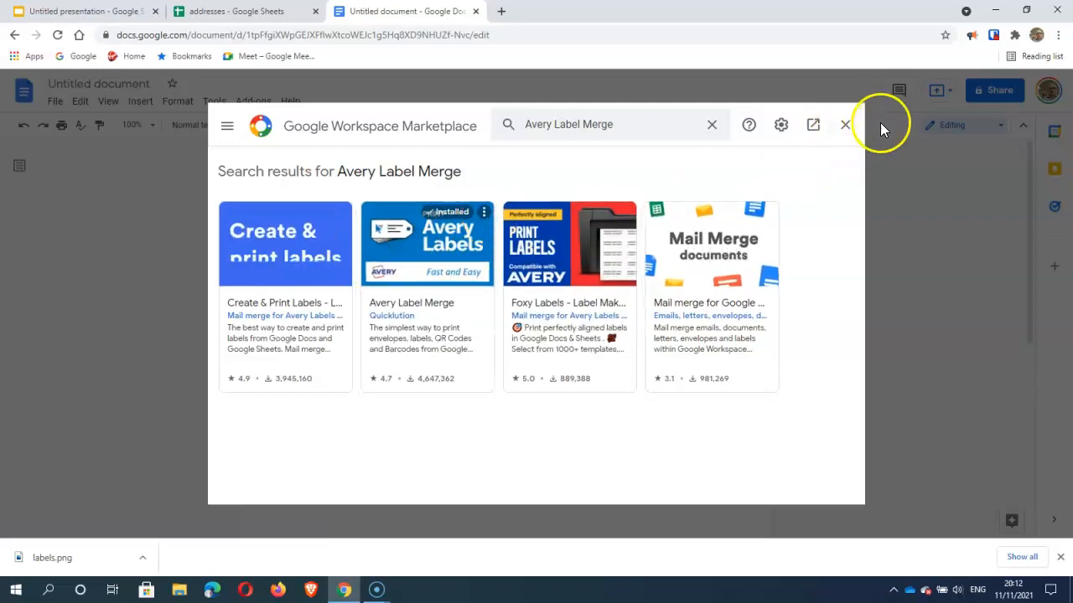
left_click(845, 125)
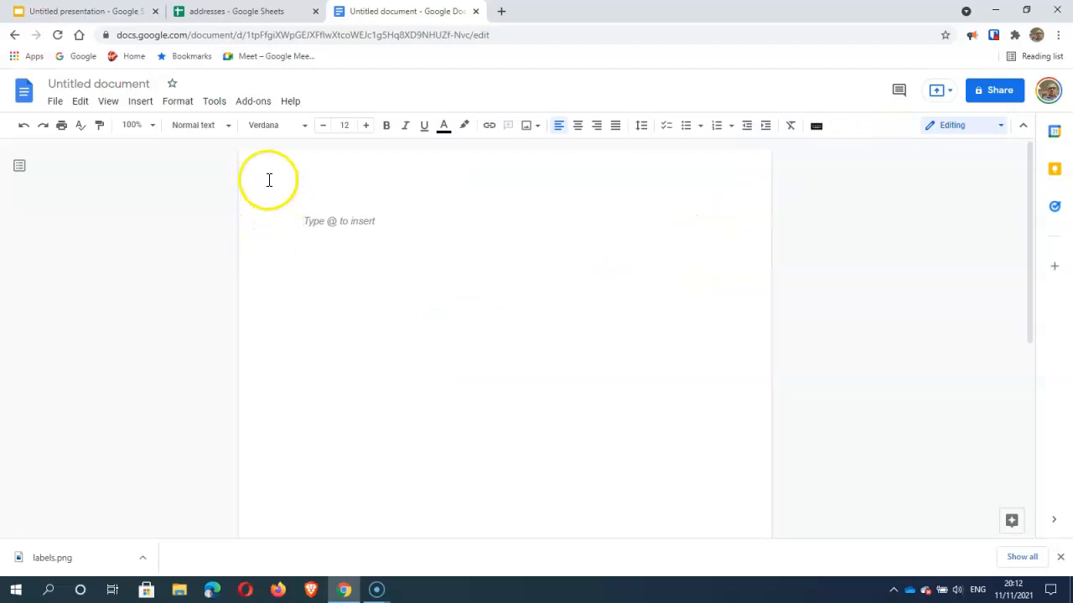
left_click(253, 102)
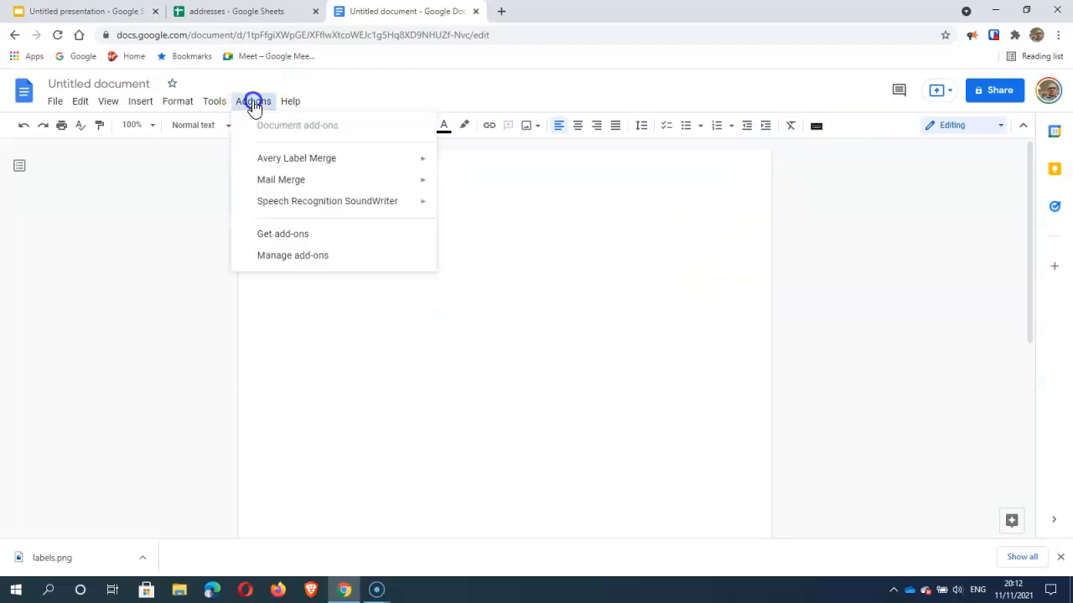
mouse_move(287, 163)
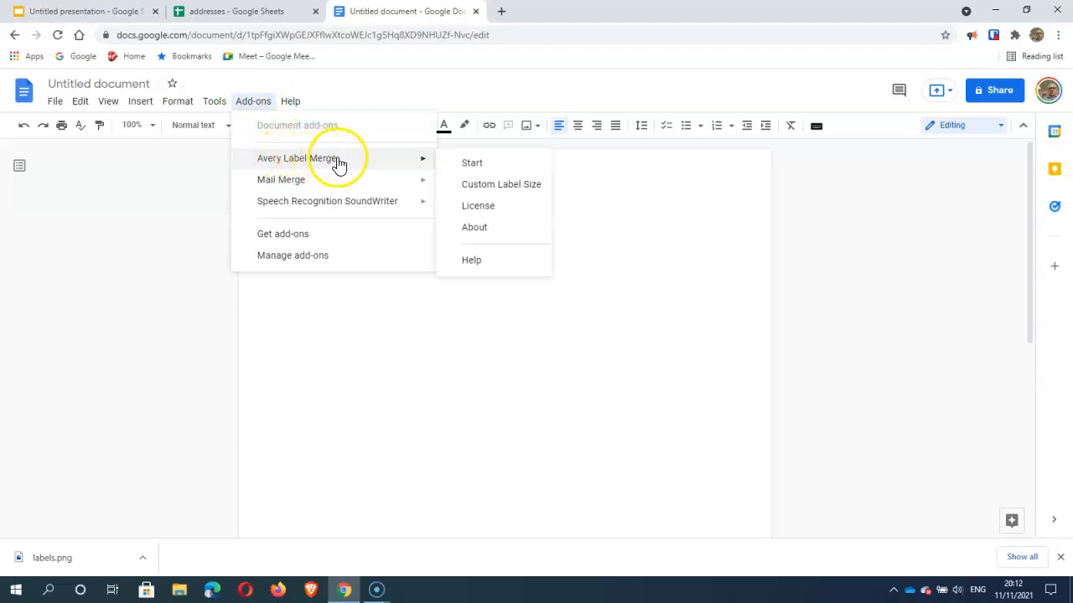
left_click(476, 185)
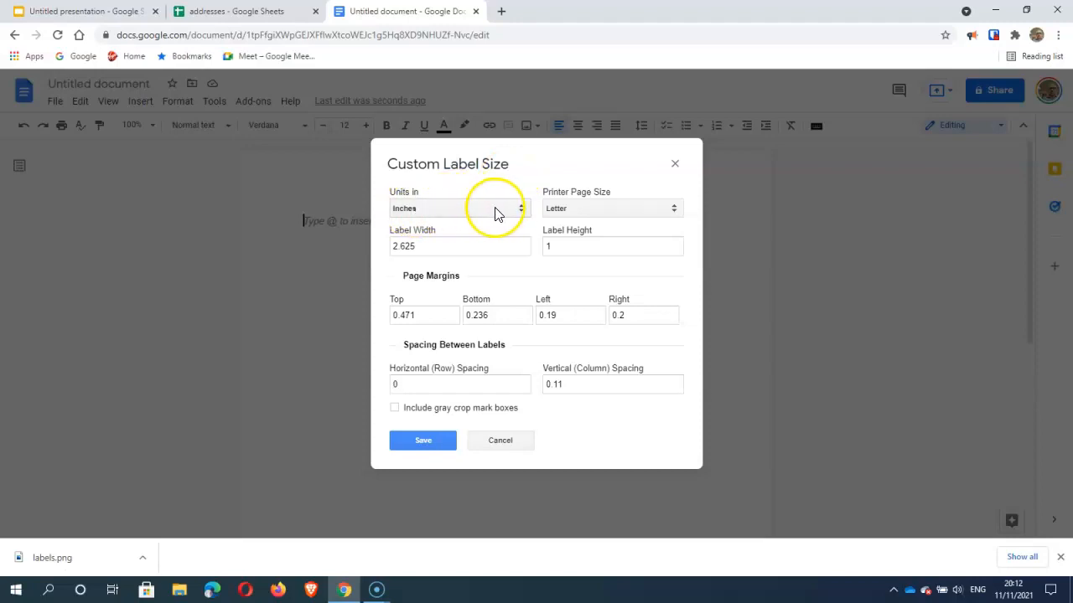
left_click(523, 209)
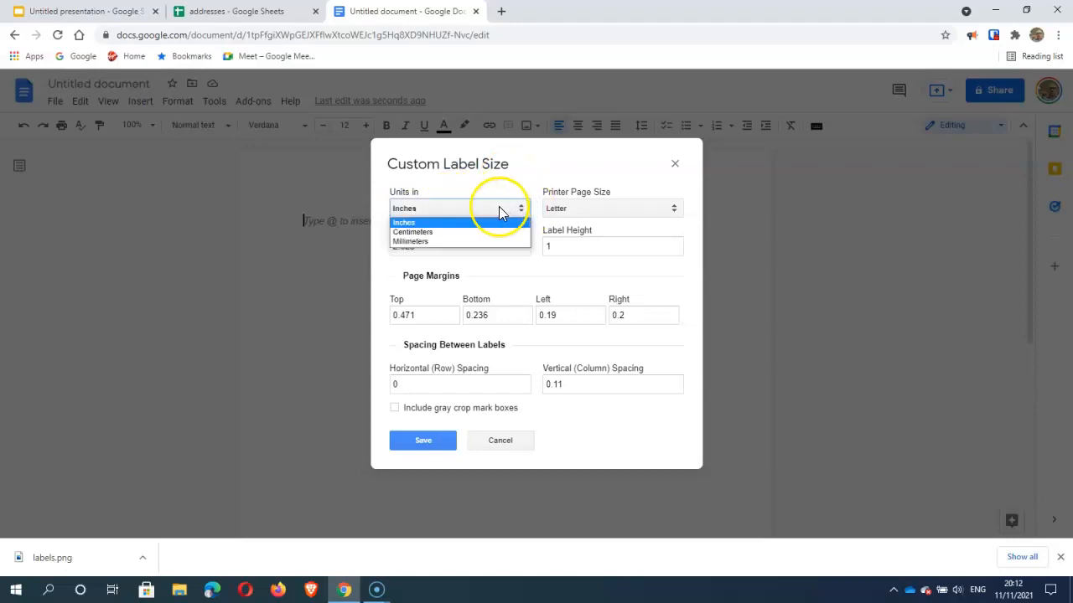
left_click(499, 207)
left_click(567, 209)
left_click(565, 220)
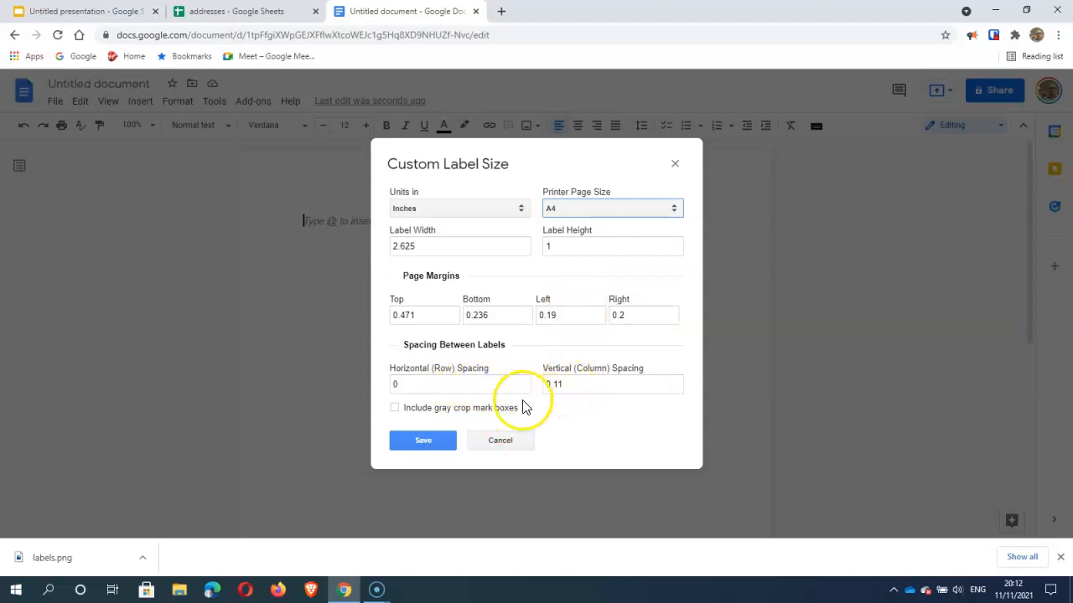
left_click(513, 441)
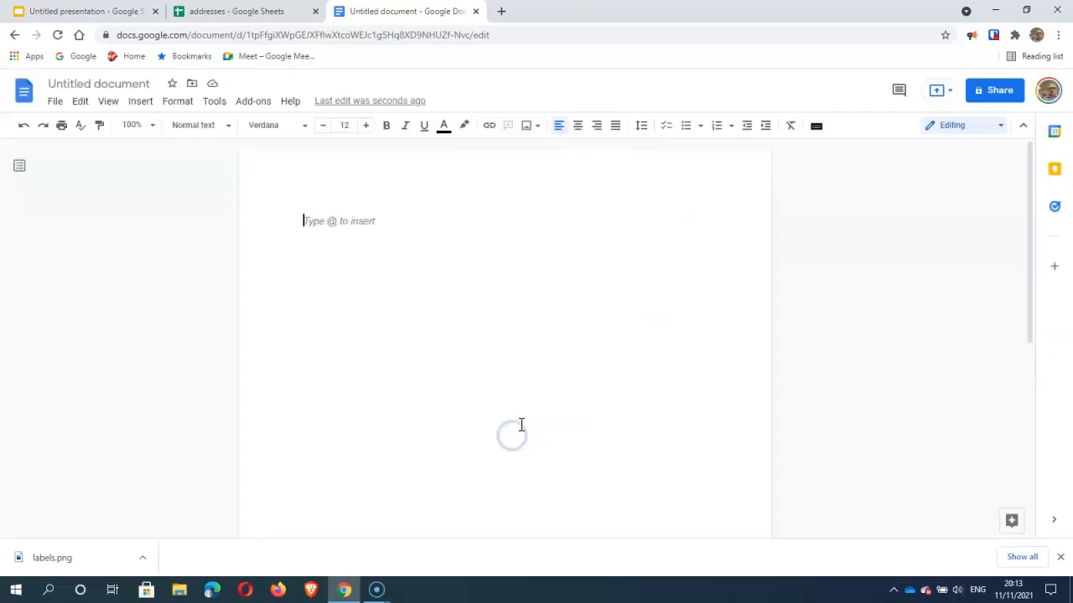
Step: Start the Avery Label Merge add-on and choose the addresses spreadsheet as its data source
left_click(256, 102)
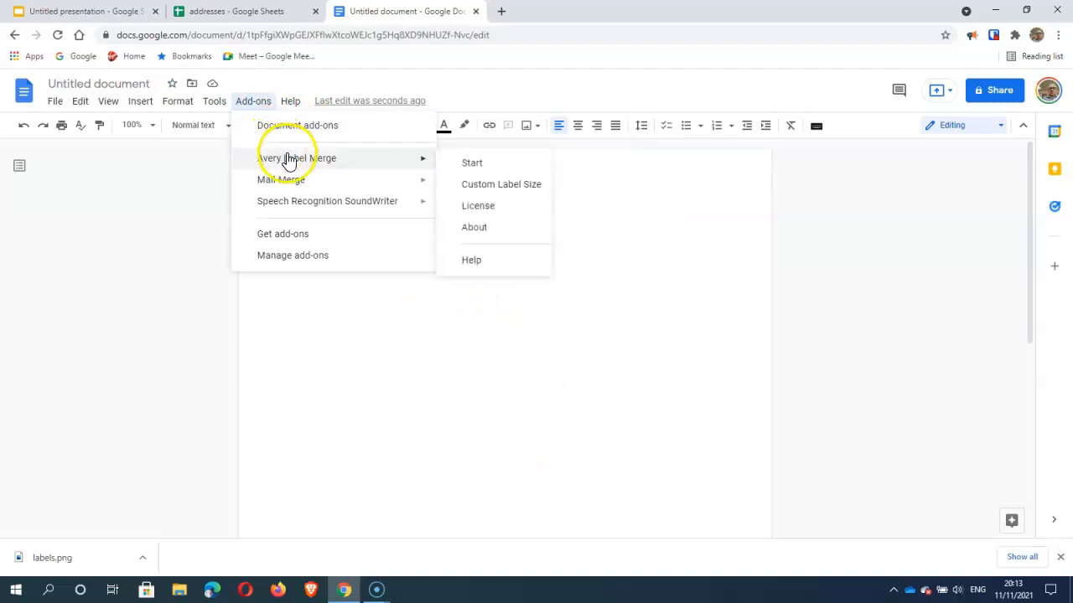
left_click(506, 161)
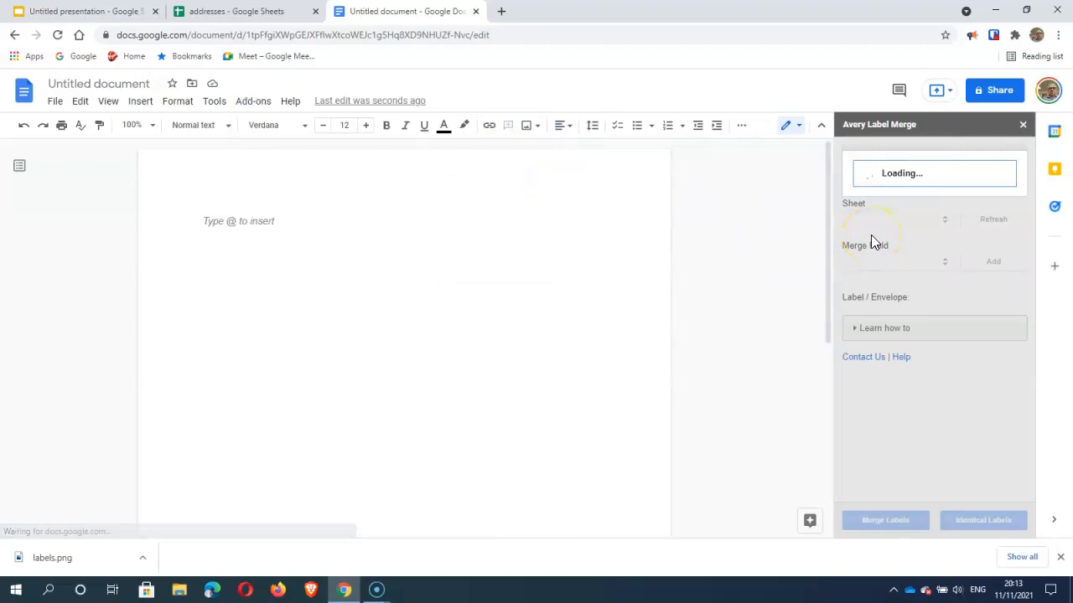
left_click(901, 159)
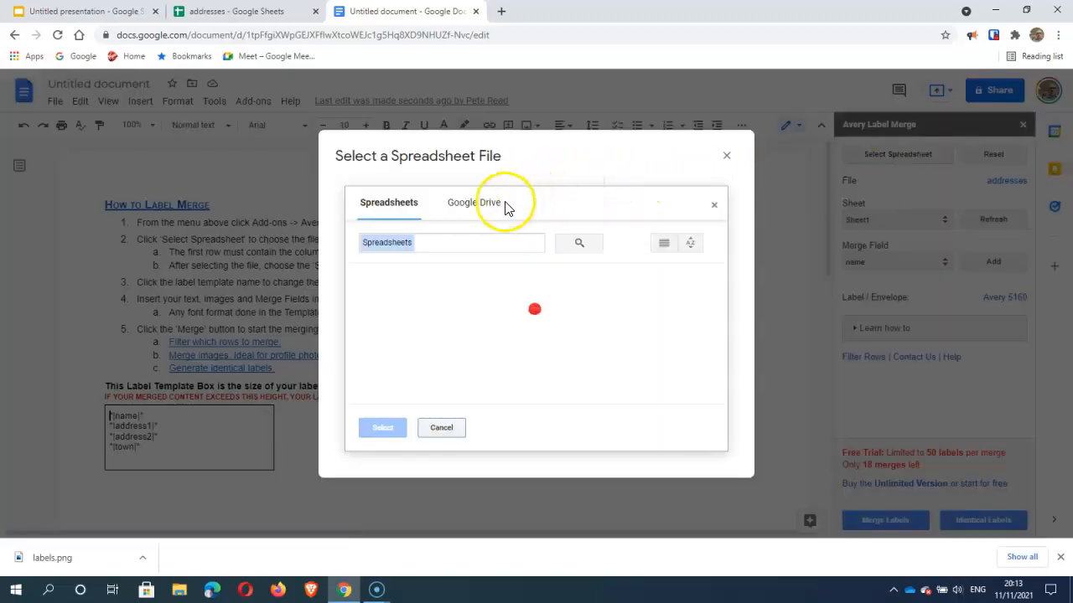
left_click(403, 350)
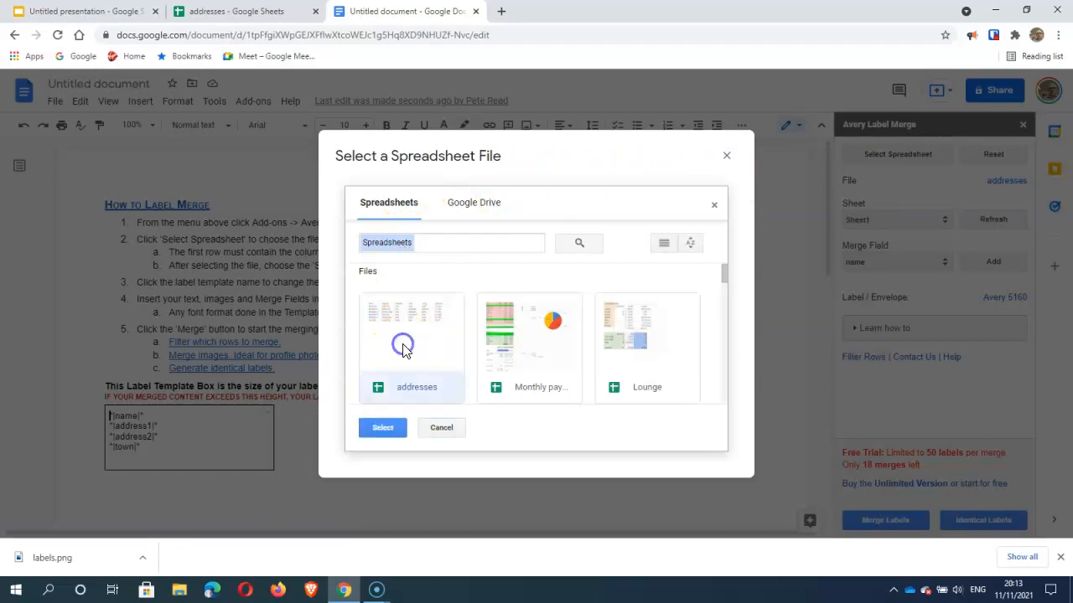
left_click(389, 429)
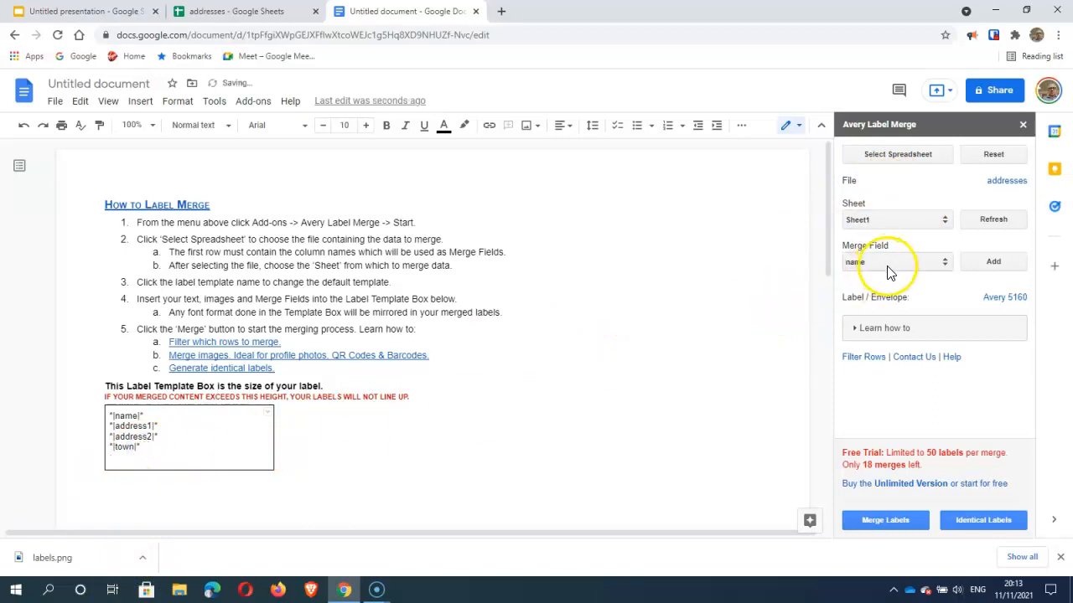
Step: Insert the county and post code merge fields side by side on the line below town in the label template box
left_click(942, 264)
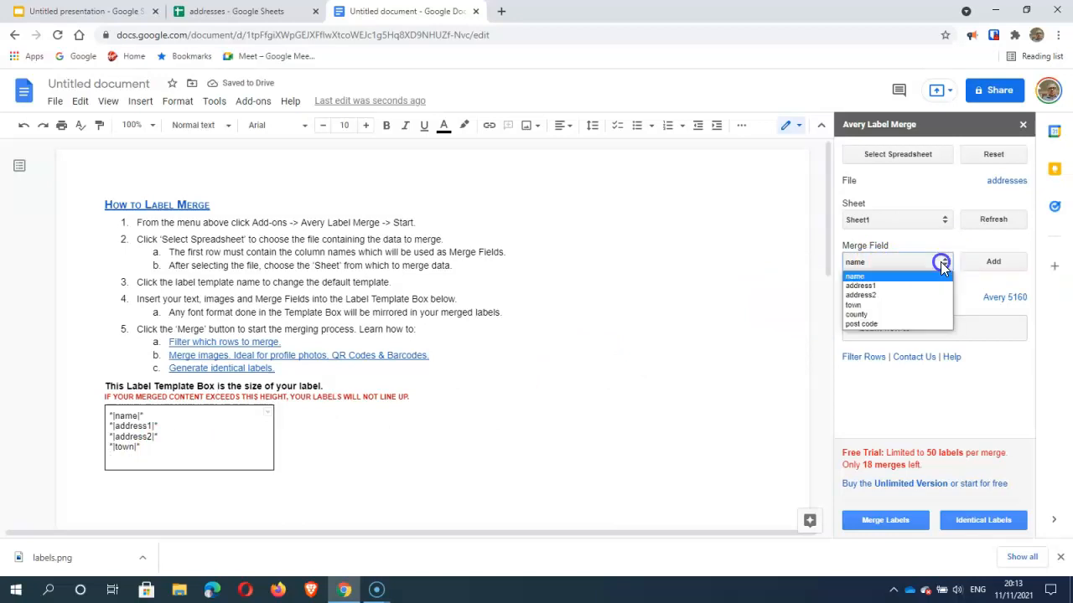
left_click(901, 315)
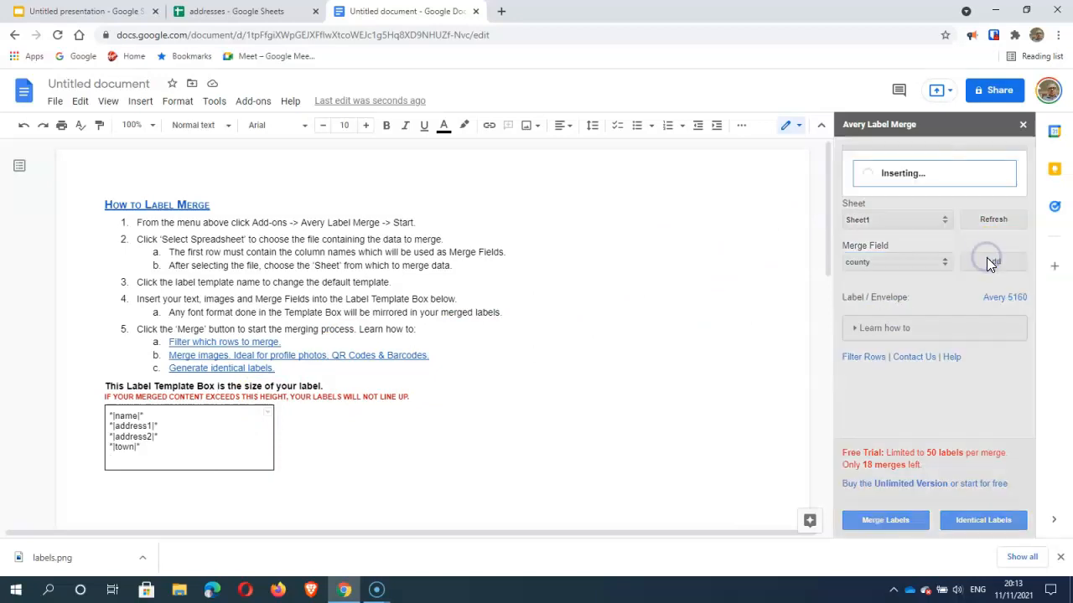
left_click(165, 460)
left_click(159, 459)
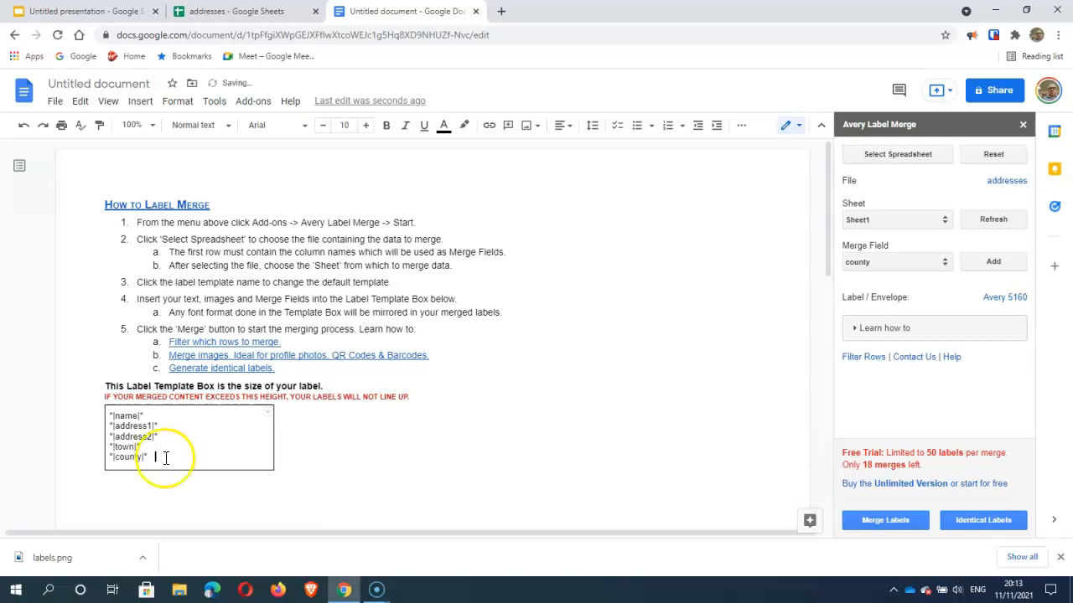
left_click(944, 261)
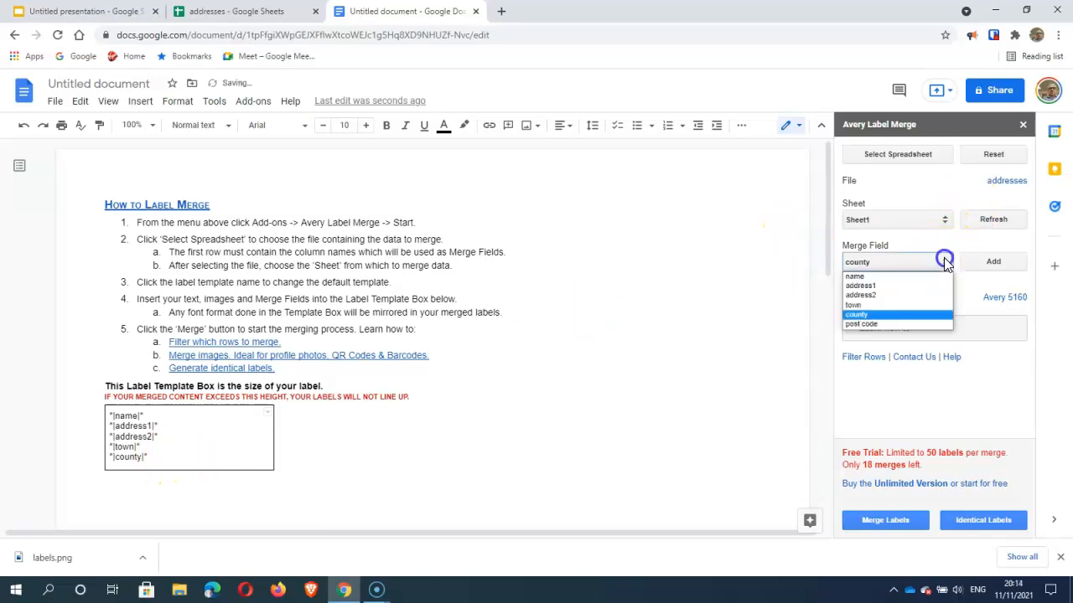
left_click(894, 322)
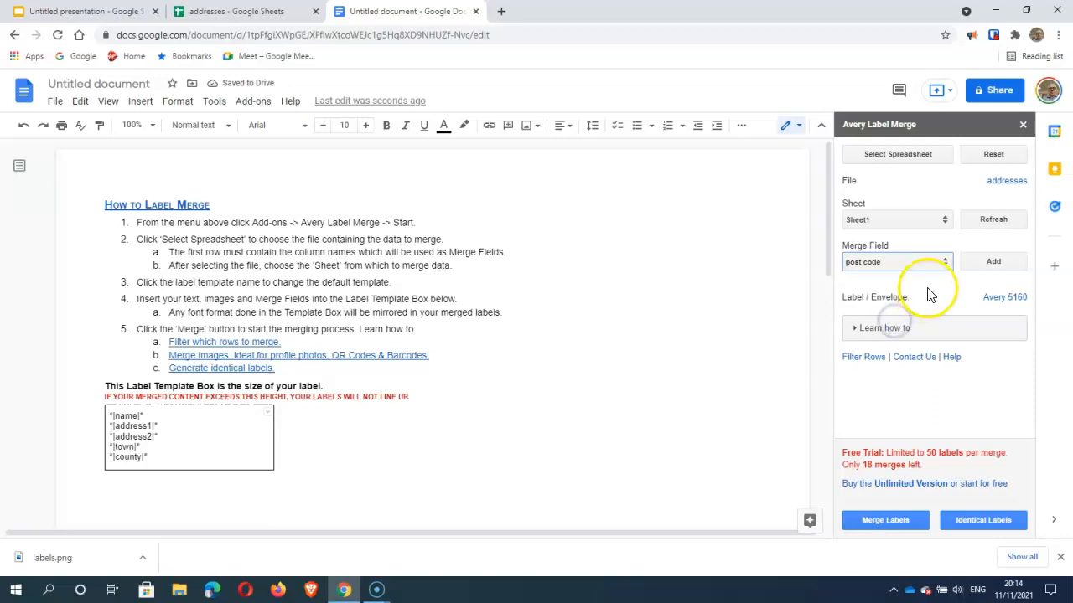
left_click(982, 263)
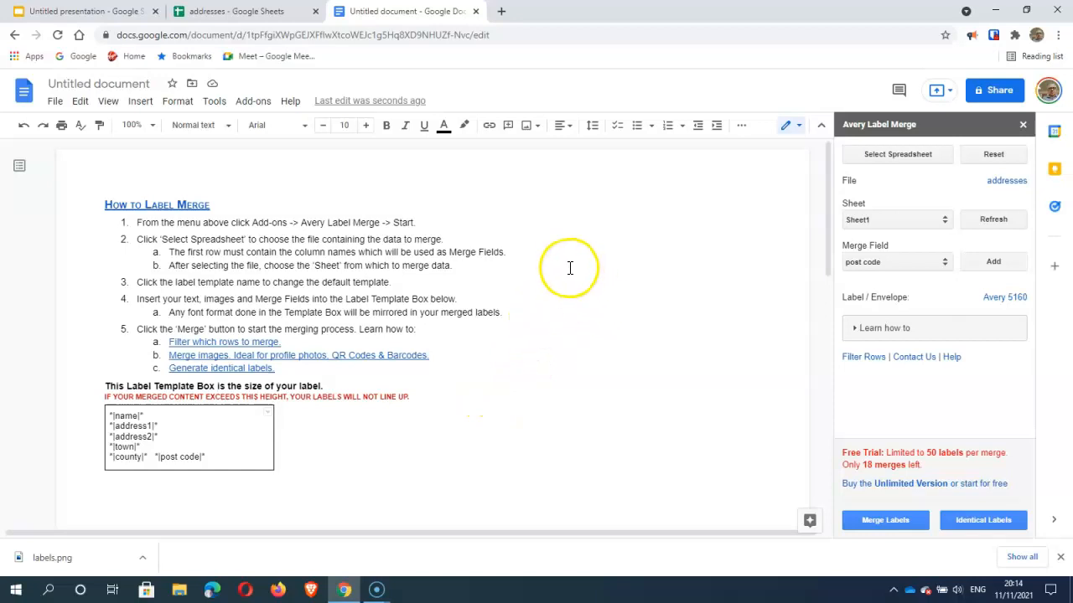
Step: Merge the labels from the addresses data and open the merged Google Document
left_click(878, 521)
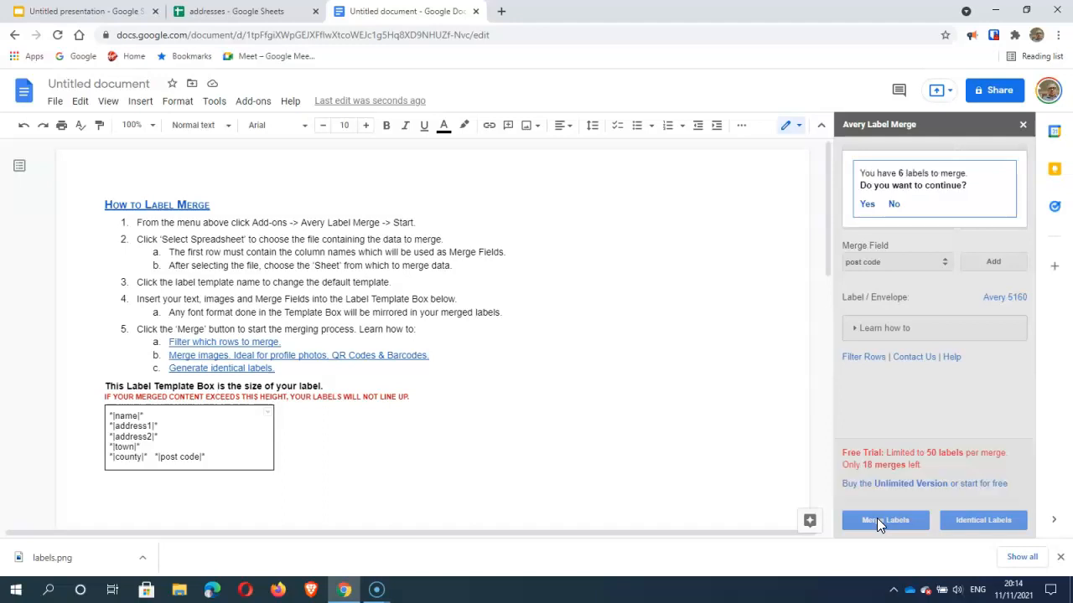
left_click(866, 205)
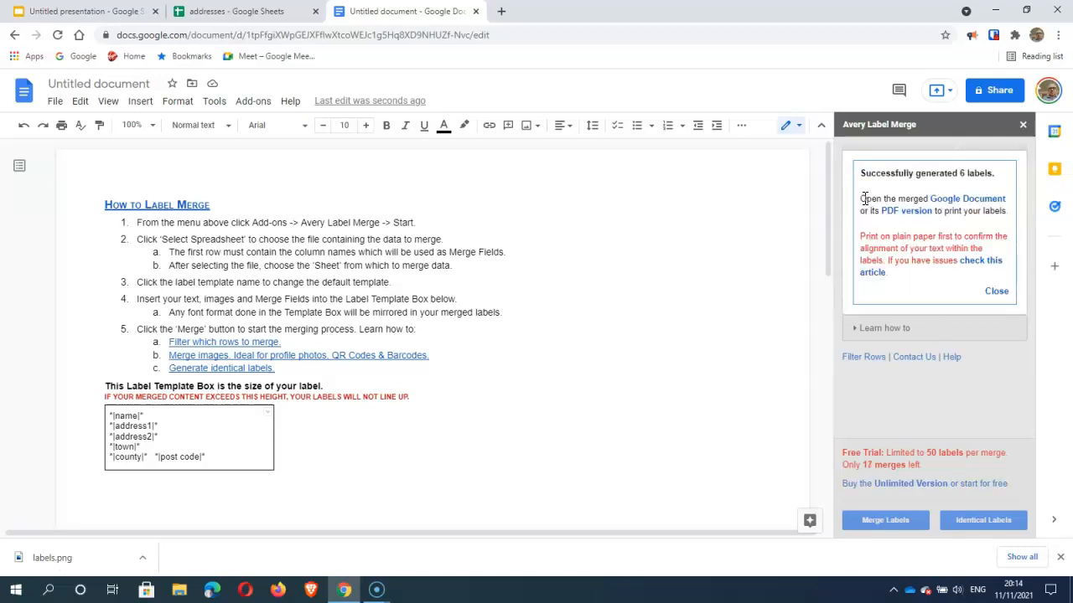
left_click(966, 204)
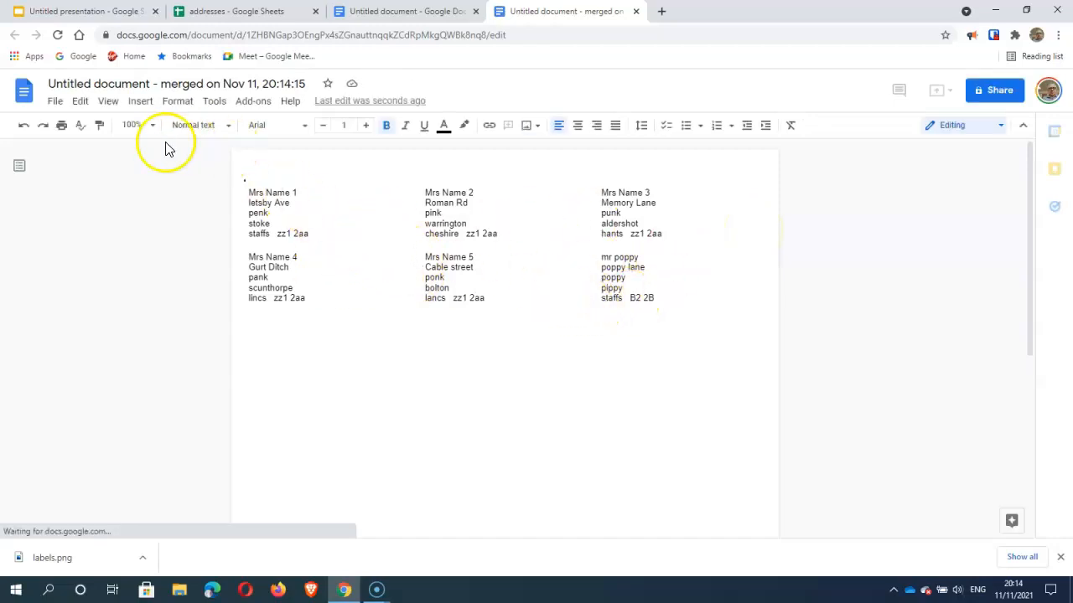
Step: Rename the merged document "card list" and switch back to the untitled Google Slides presentation
left_click(144, 79)
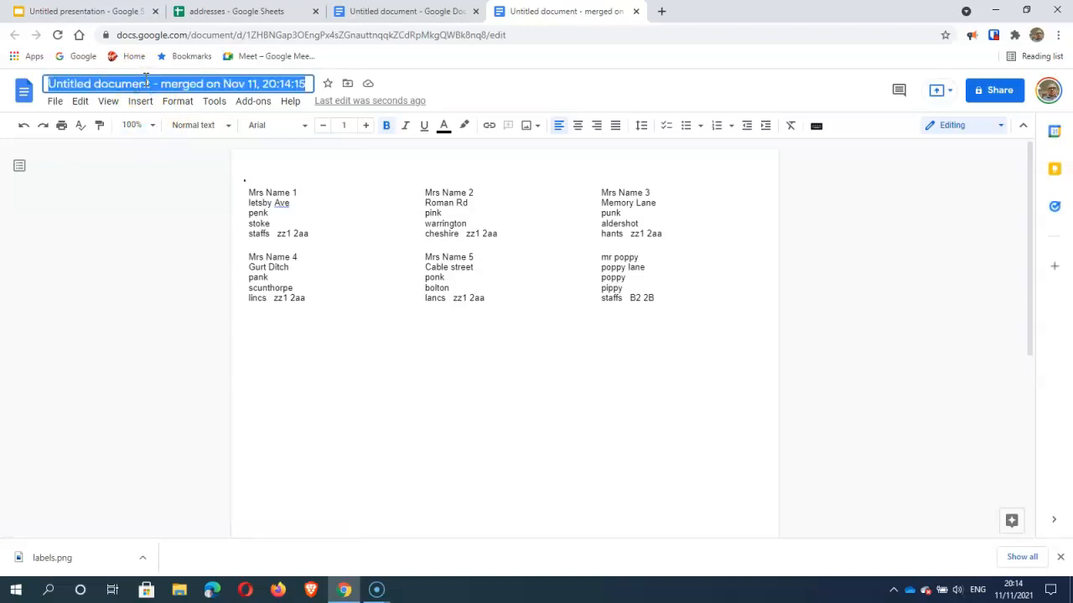
type("card list")
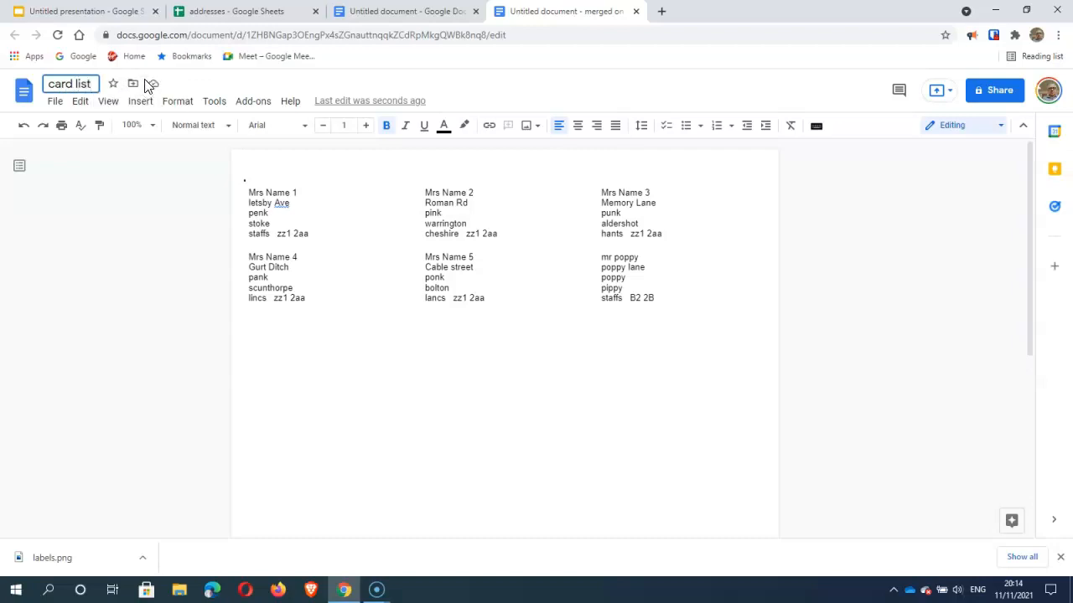
left_click(161, 85)
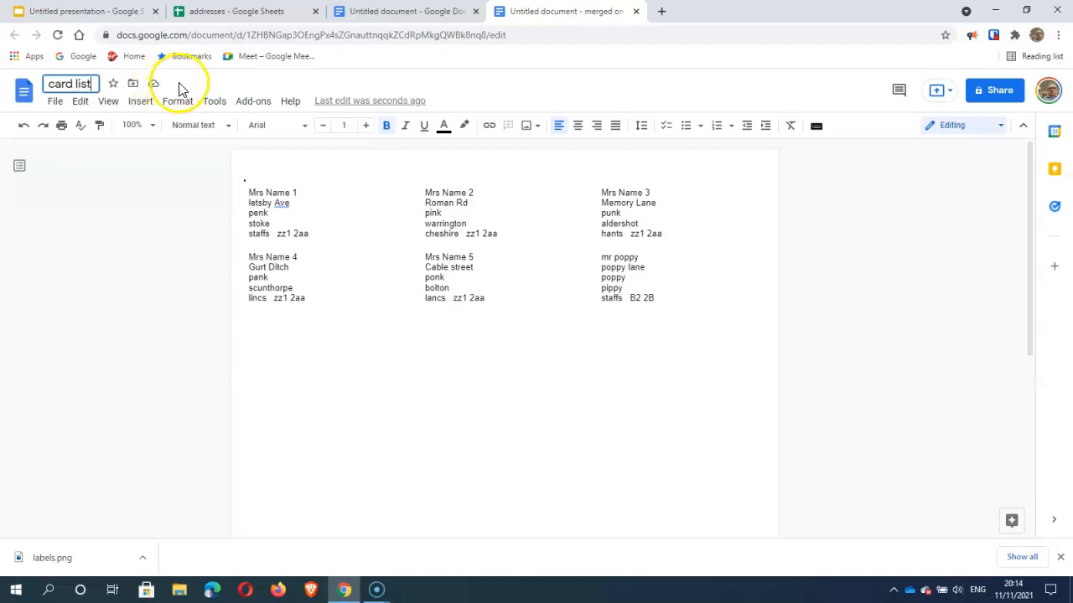
left_click(338, 338)
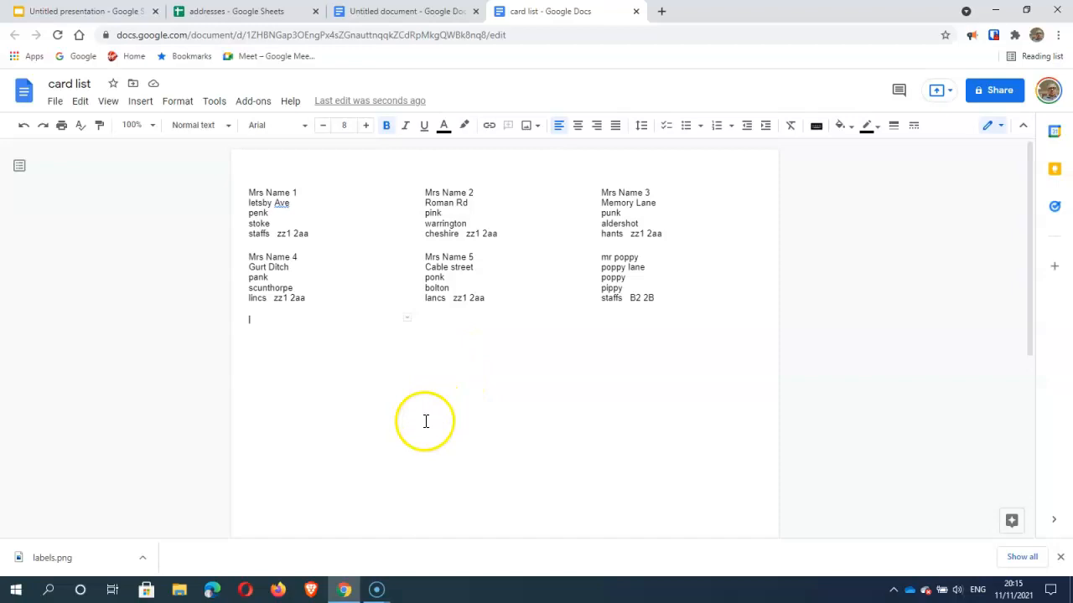
left_click(94, 10)
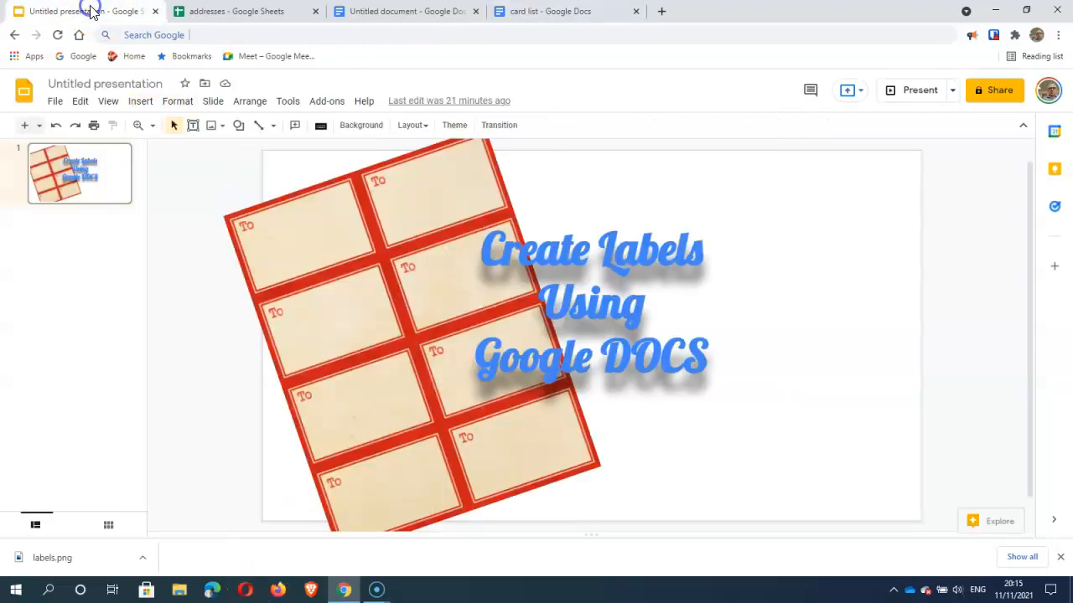